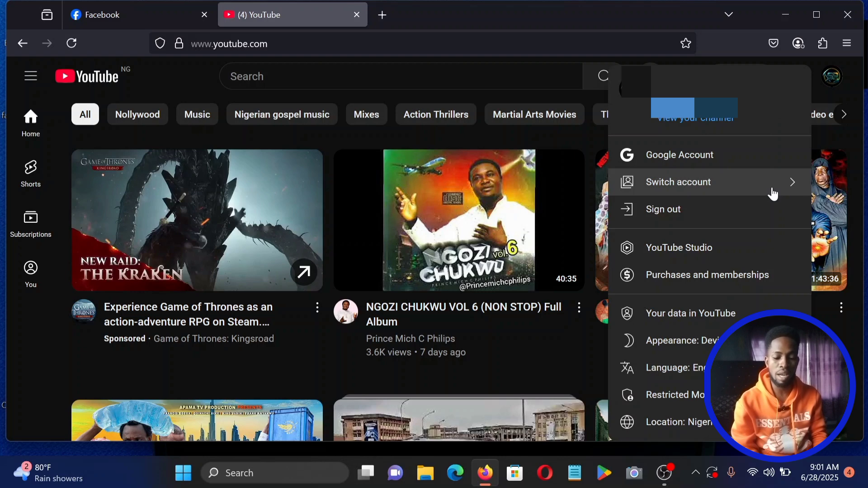
From YouTube's account switcher, choose Add account to add another Google account.
left_click(739, 183)
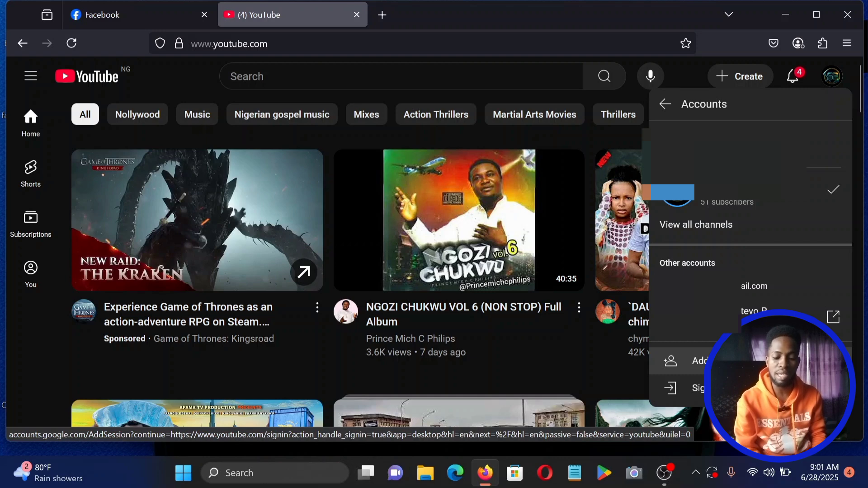
left_click(696, 361)
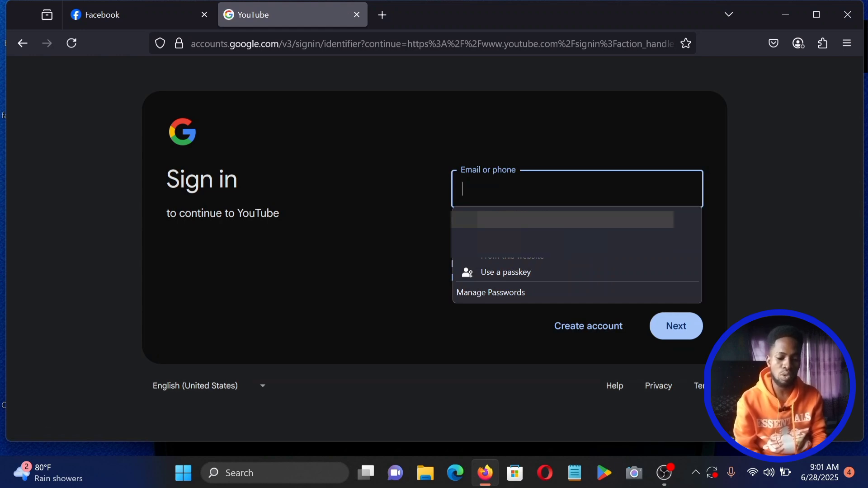
Enter the second Google account's e-mail address and password to sign in.
left_click(804, 202)
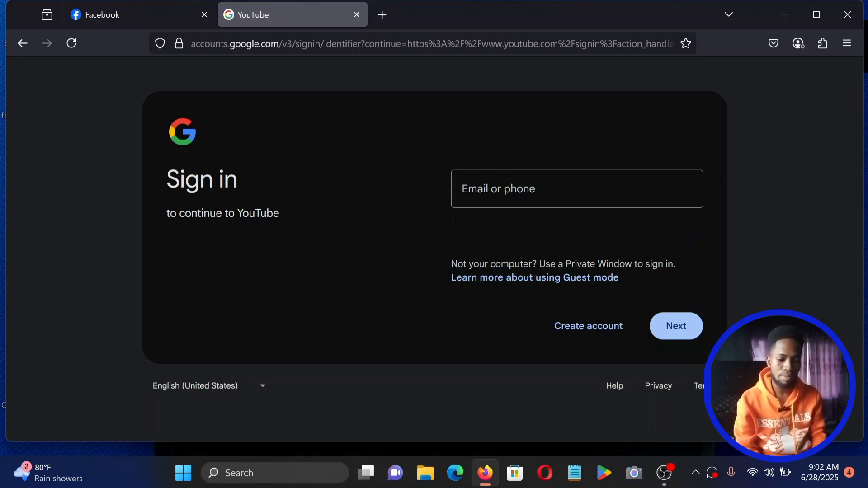
left_click(577, 189)
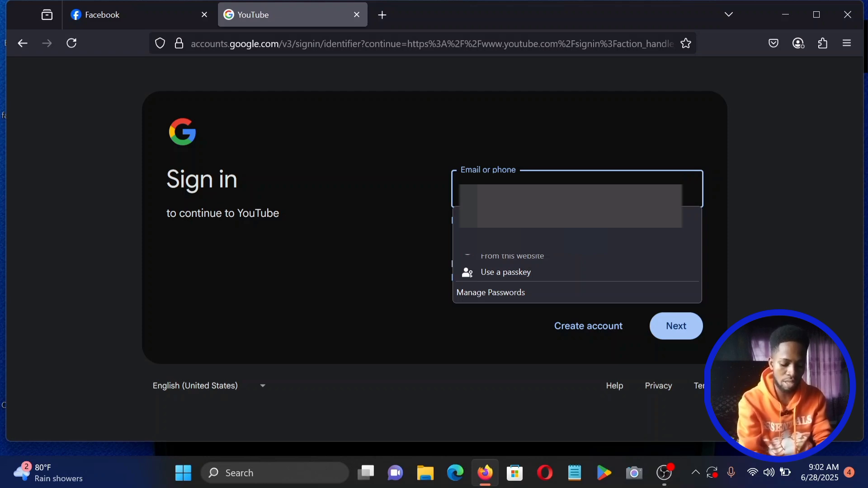
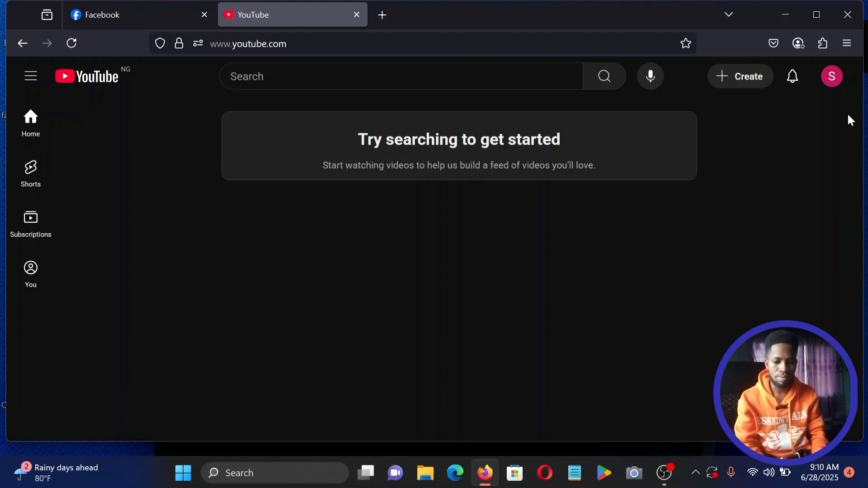
Choose Create a channel from the new account's S avatar menu.
left_click(834, 81)
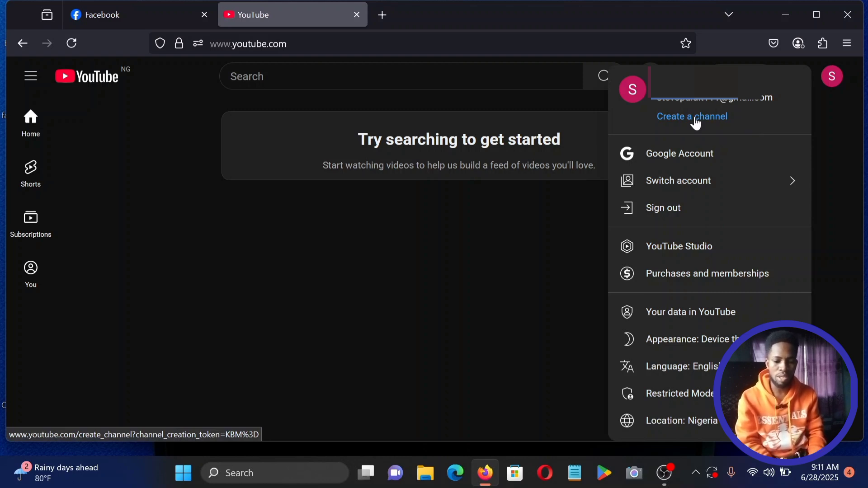
left_click(696, 123)
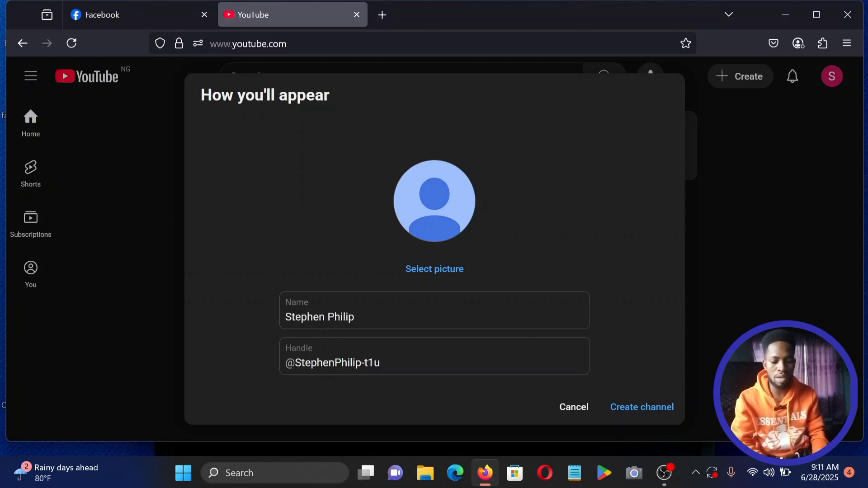
left_click(356, 317)
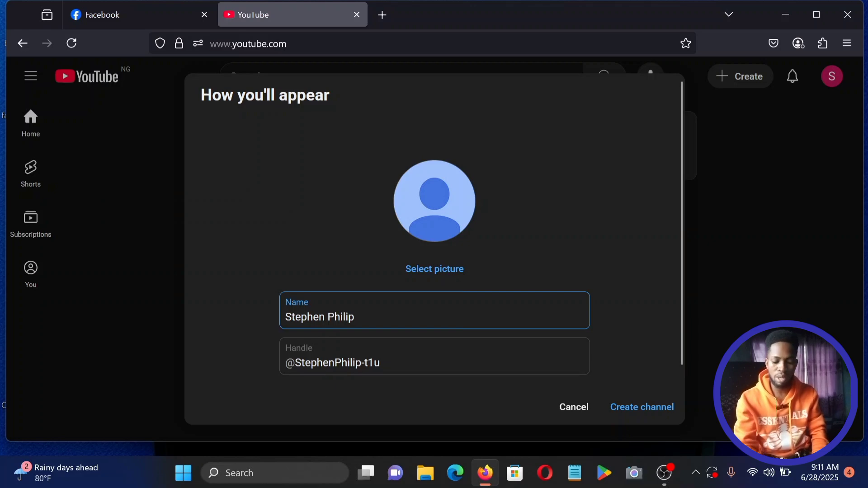
key("BackSpace")
key("BackSpace")
key("BackSpace")
key("BackSpace")
key("BackSpace")
key("BackSpace")
key("BackSpace")
key("BackSpace")
key("BackSpace")
key("BackSpace")
key("BackSpace")
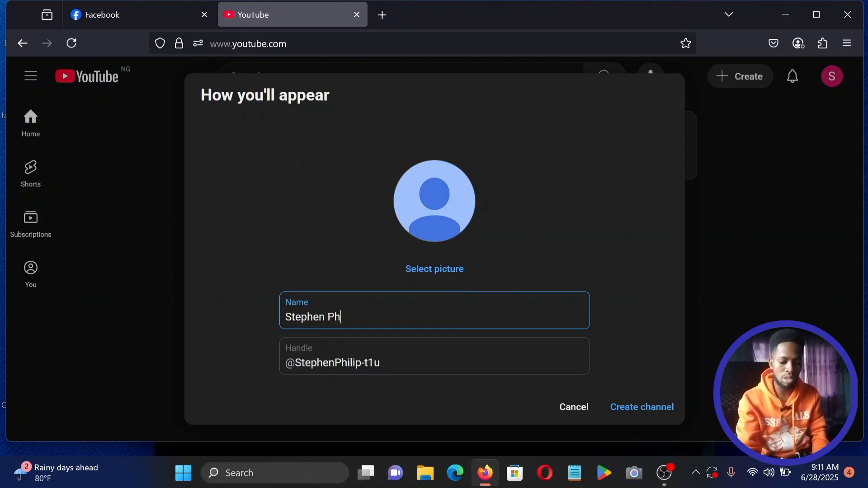
key("BackSpace")
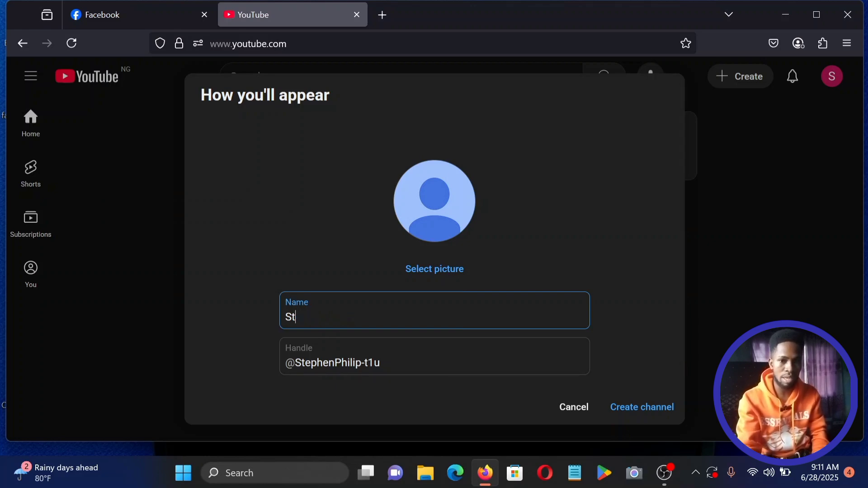
key("BackSpace")
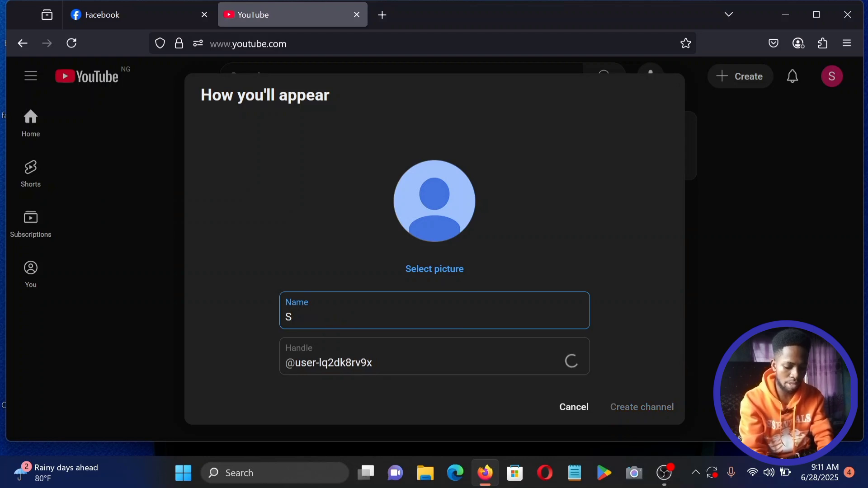
type("tevo P Did It")
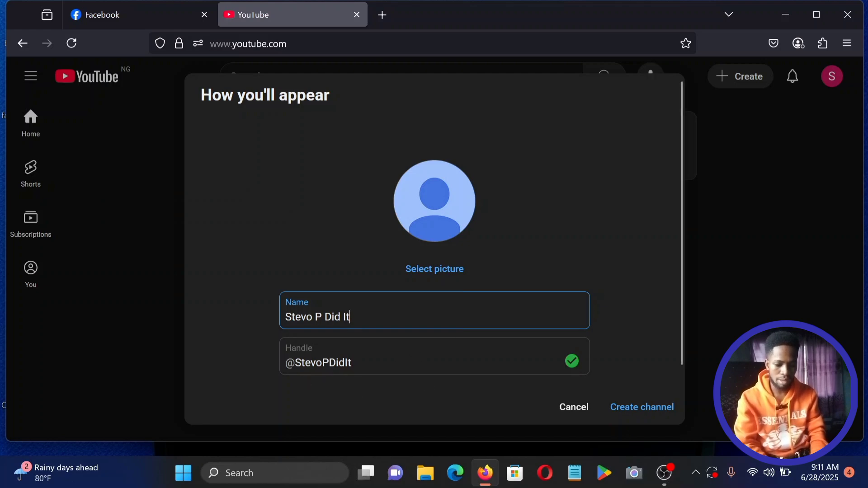
Choose to upload the channel profile picture from the computer.
left_click(435, 269)
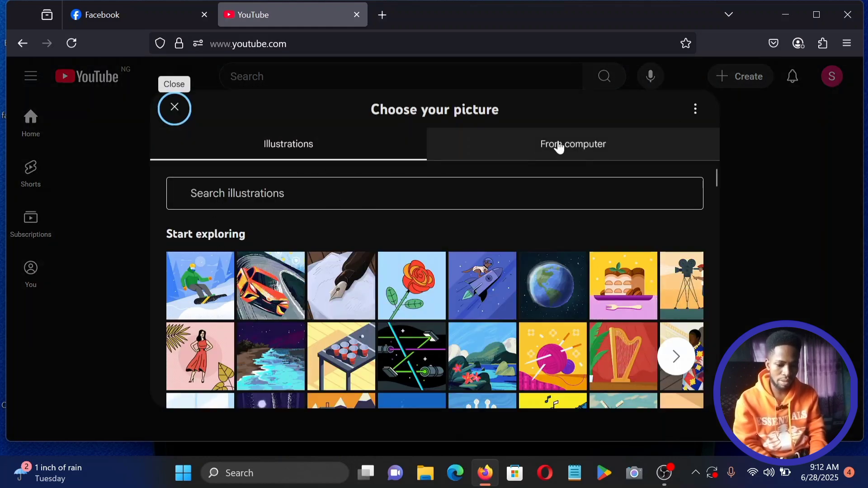
left_click(586, 146)
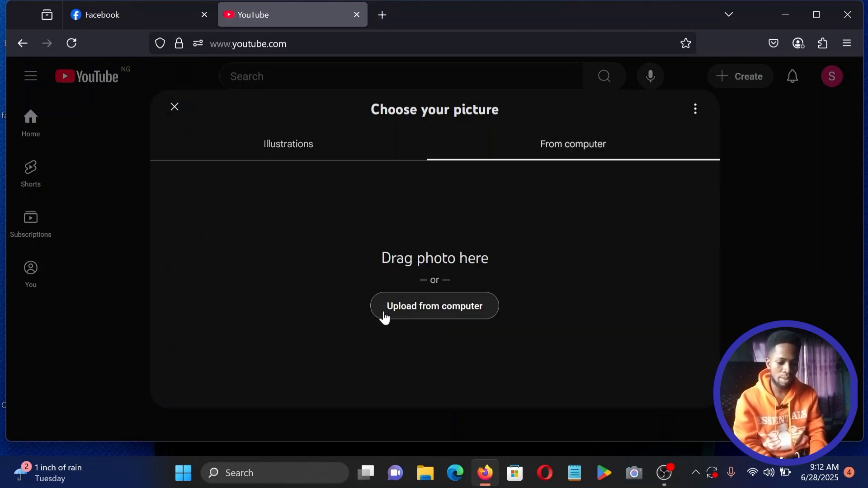
Upload the Stevo P Did It logo image file as the channel picture.
left_click(426, 307)
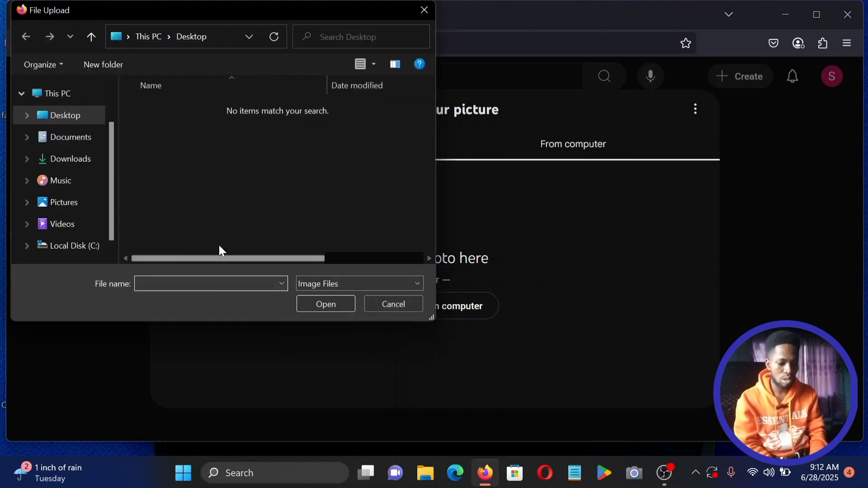
left_click_drag(110, 167, 110, 179)
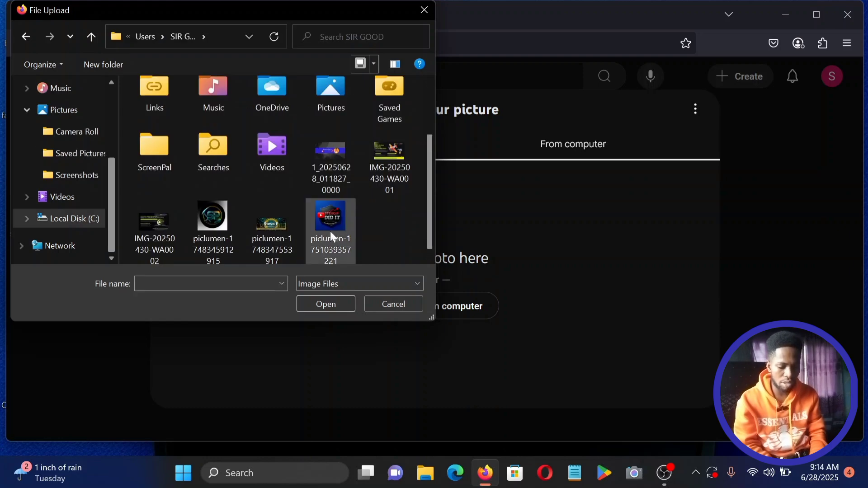
double_click(330, 231)
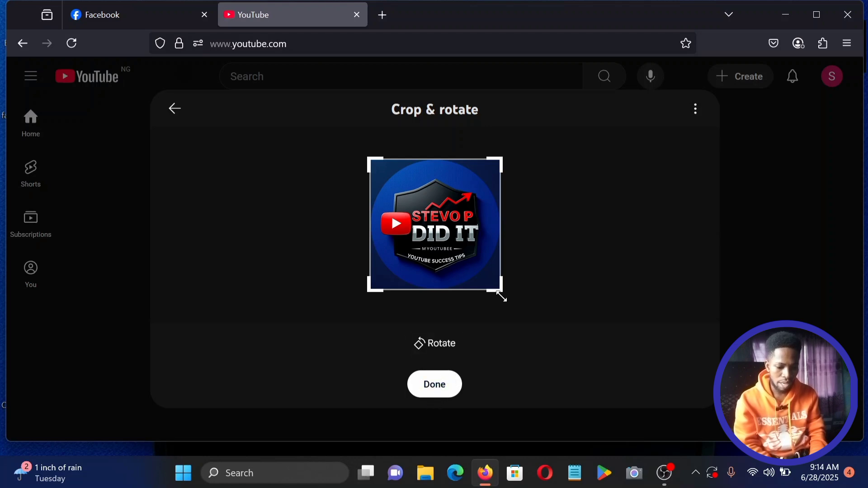
Crop the profile picture tightly around the centred logo and confirm it.
scroll(445, 231, "up", 1)
left_click_drag(445, 231, 447, 230)
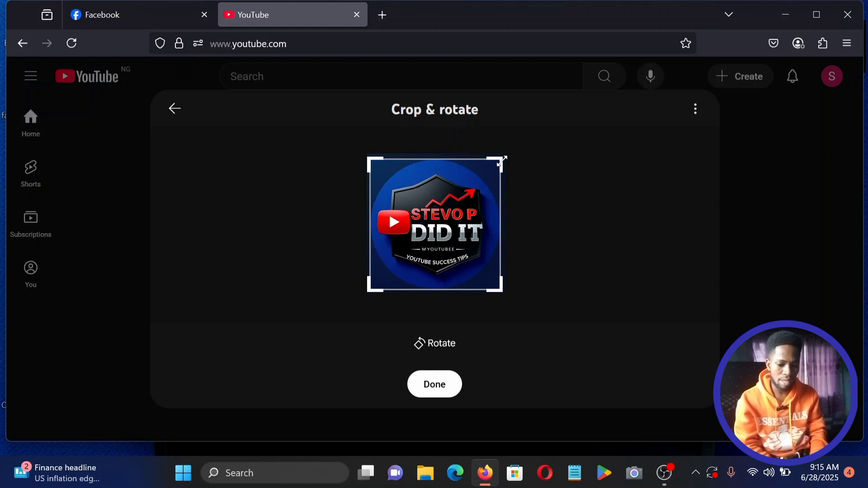
left_click_drag(501, 161, 493, 168)
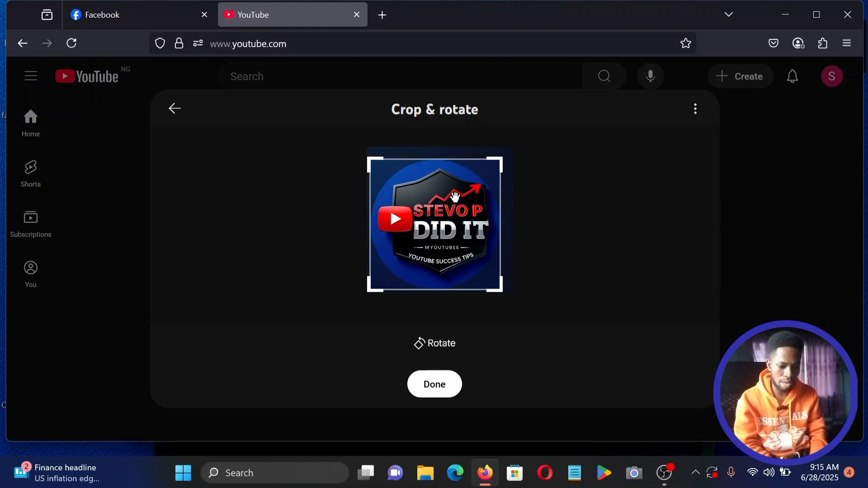
left_click_drag(457, 200, 454, 207)
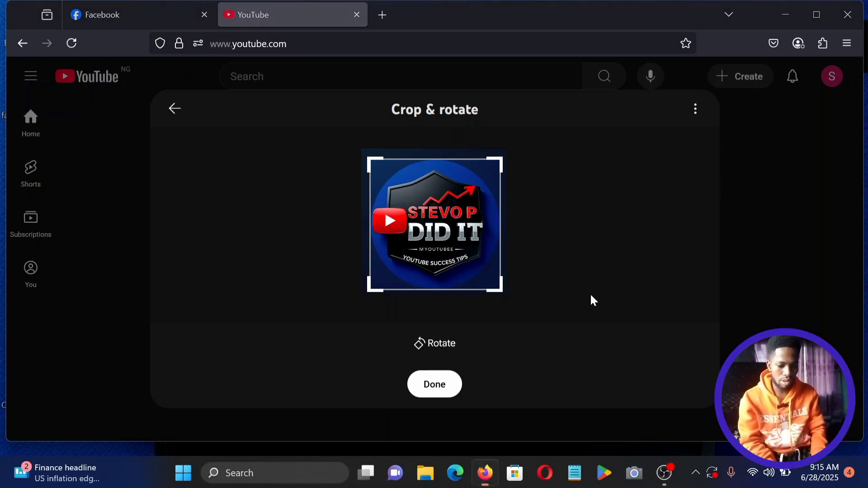
left_click(428, 387)
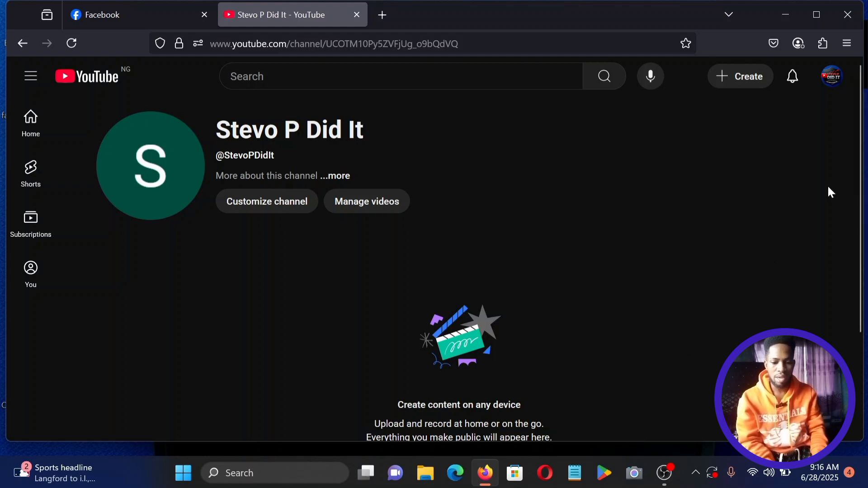
Open Customize channel from the new channel's page.
left_click(283, 199)
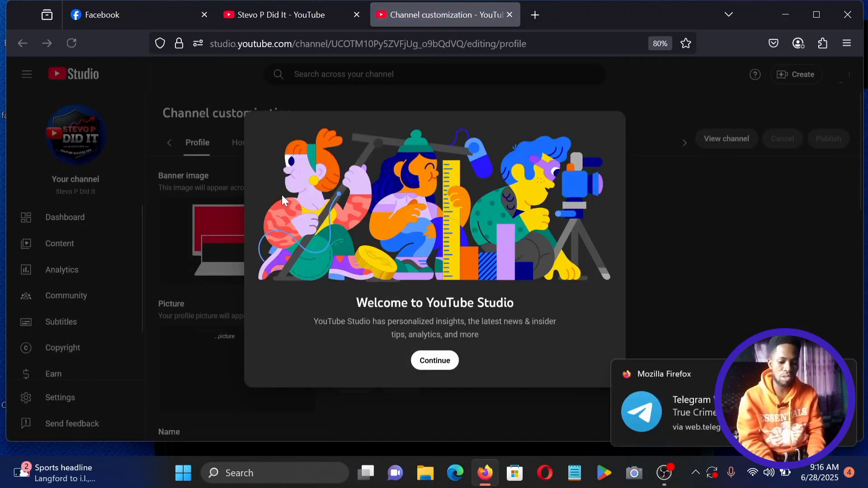
Continue past the Welcome to YouTube Studio dialog.
left_click(432, 362)
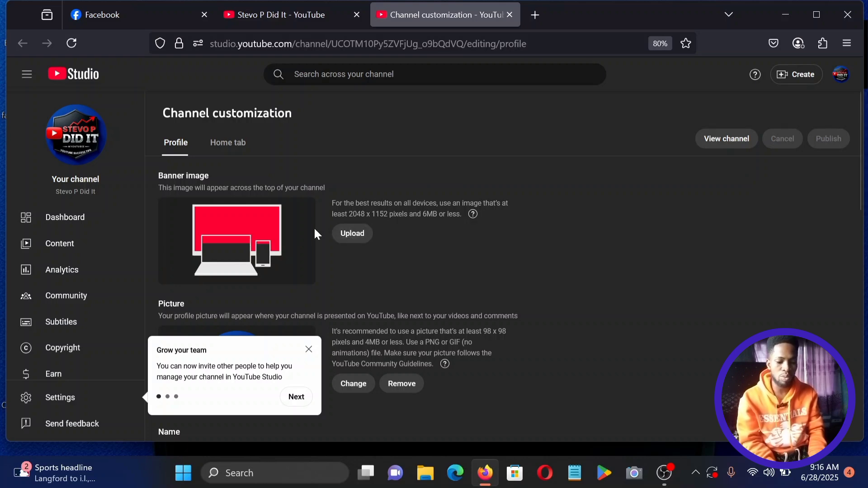
Upload 1_20250628_011827_0000 from C:\Users\ user folder as the banner image.
left_click(365, 237)
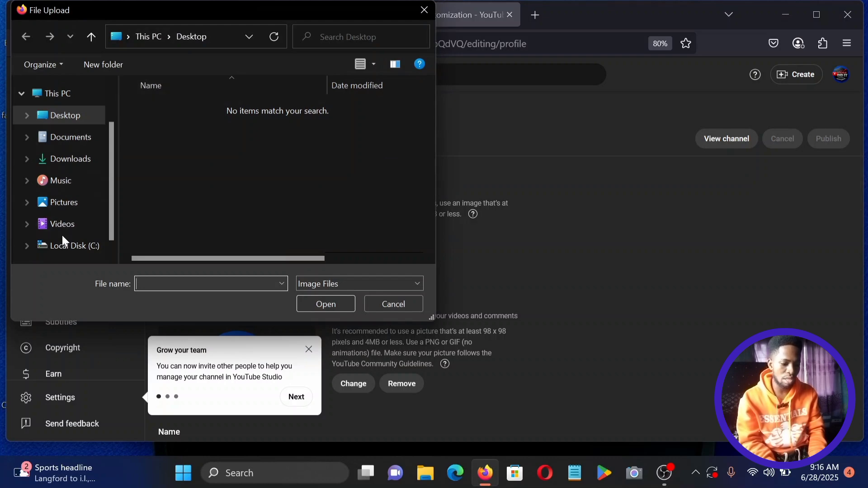
left_click(63, 248)
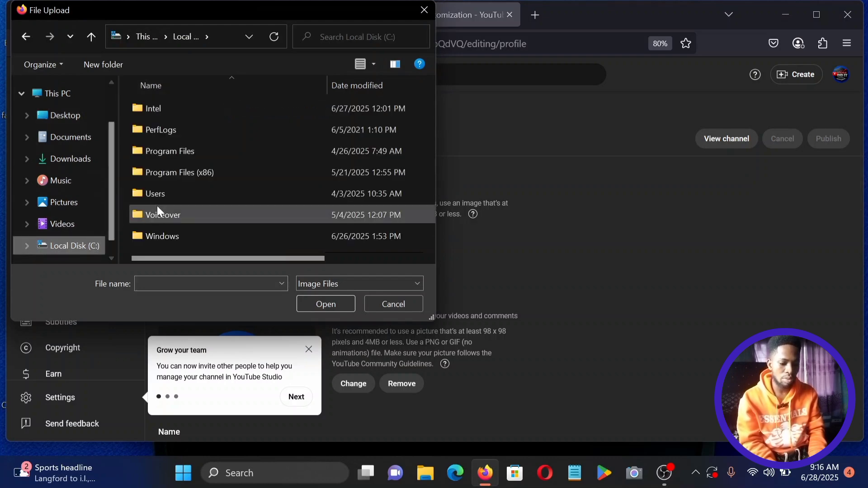
left_click(165, 195)
double_click(165, 194)
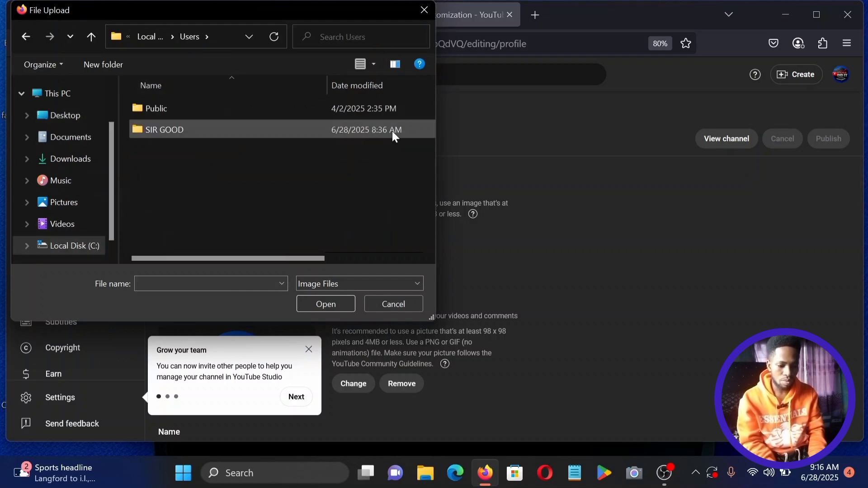
double_click(242, 130)
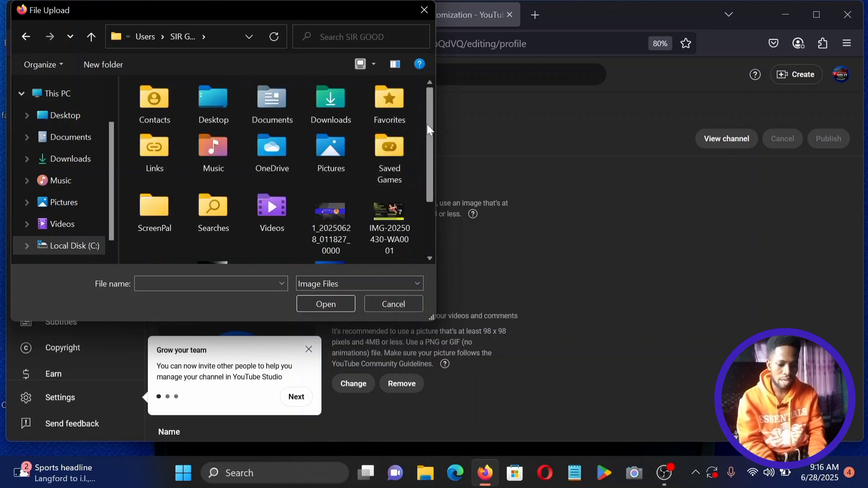
left_click_drag(428, 127, 430, 143)
double_click(332, 186)
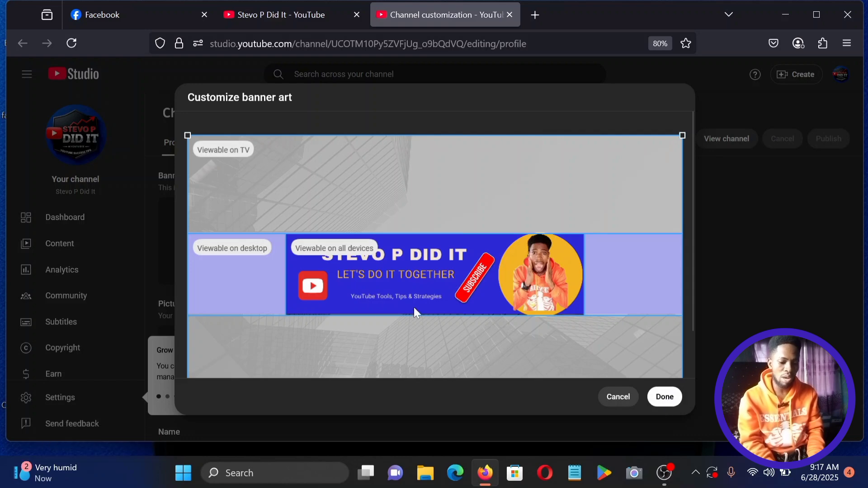
Apply the STEVO P DID IT banner crop and dismiss the Grow your team tip.
left_click(665, 397)
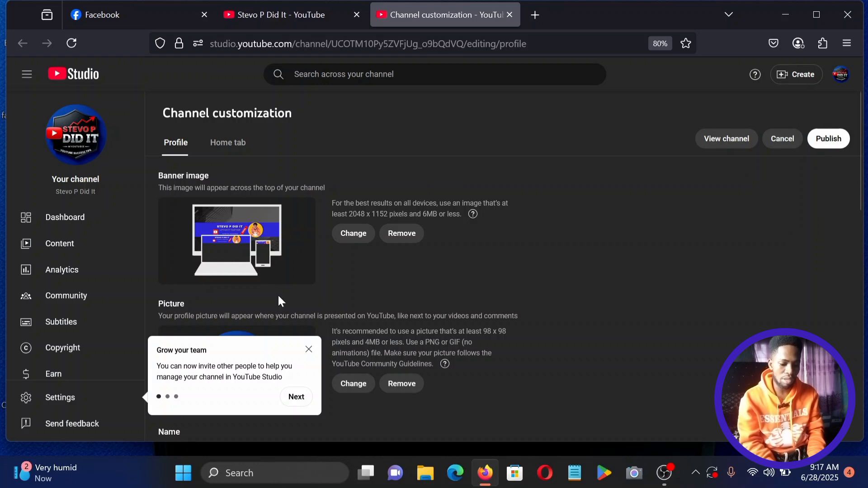
left_click(309, 349)
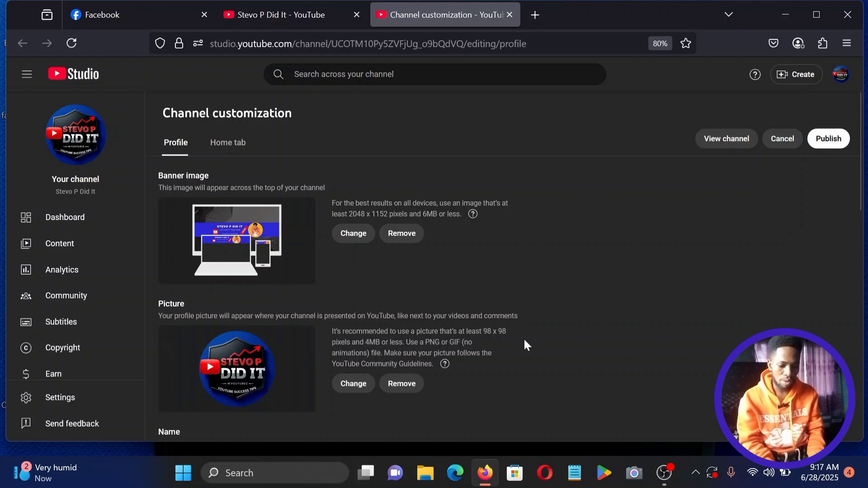
Scroll the Profile tab down to the empty channel Description field.
left_click_drag(859, 179, 856, 326)
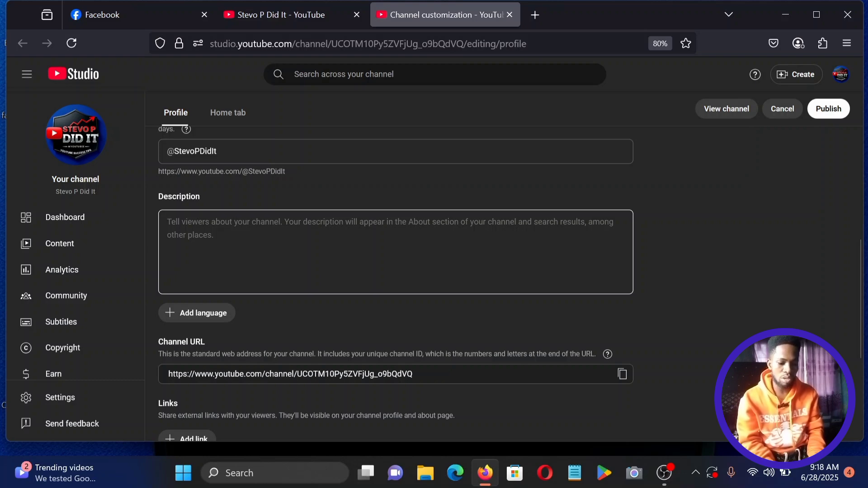
Paste the prepared welcome and one-on-one coaching text into the channel Description.
left_click(301, 234)
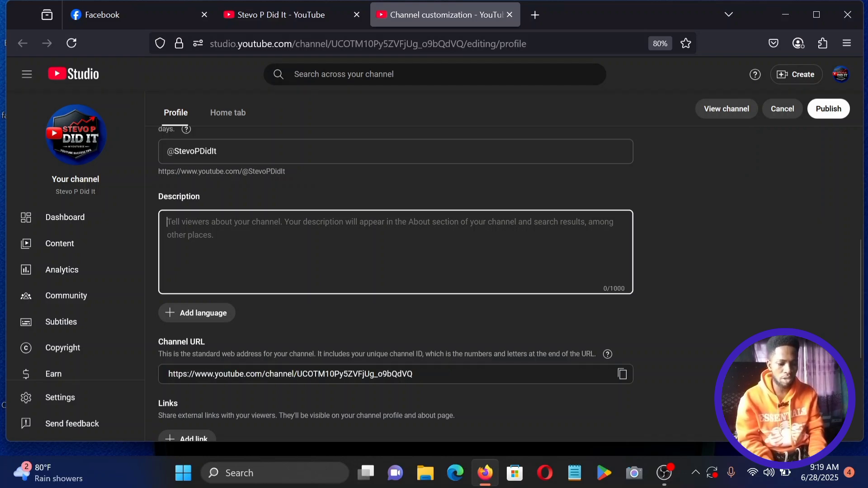
right_click(300, 235)
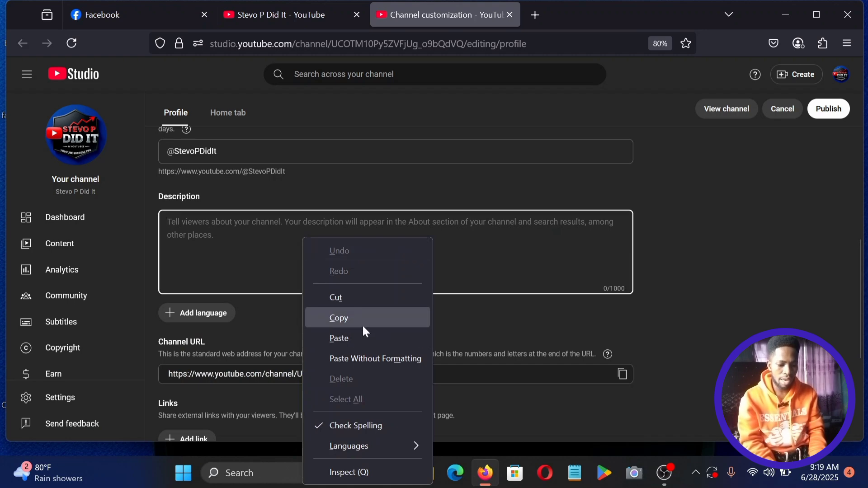
left_click(347, 343)
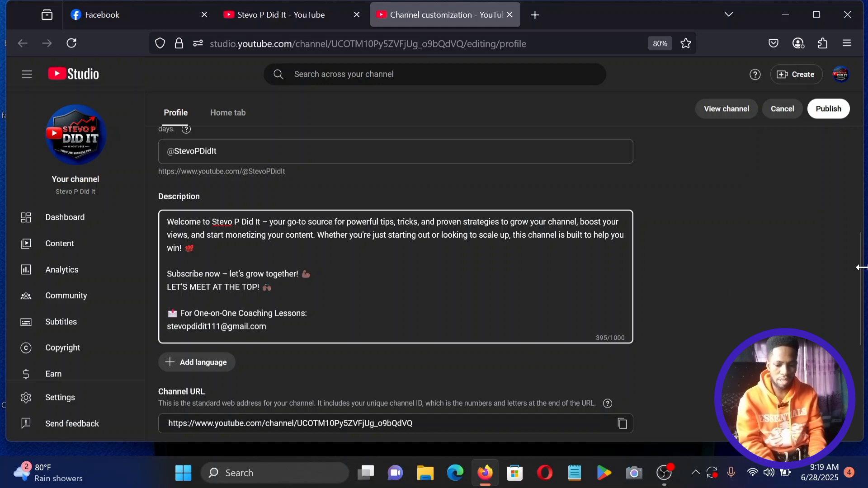
left_click_drag(862, 269, 865, 370)
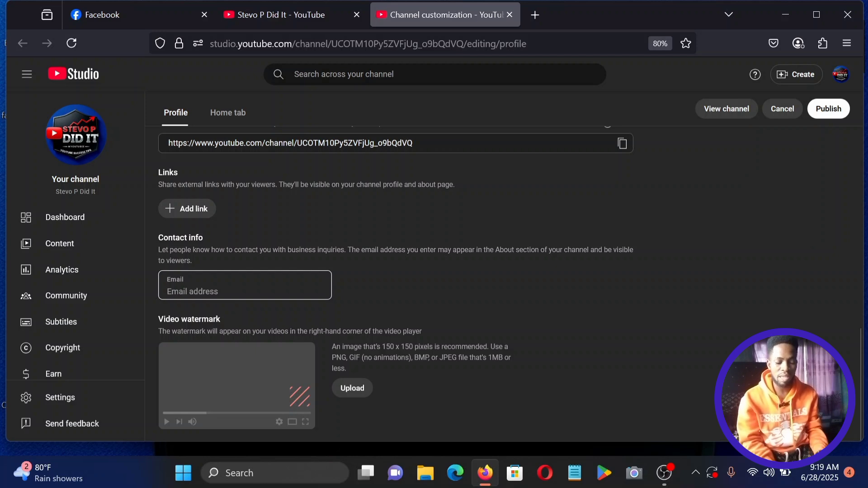
Fill in the business contact e-mail under Contact info and start a Video watermark upload.
left_click(244, 292)
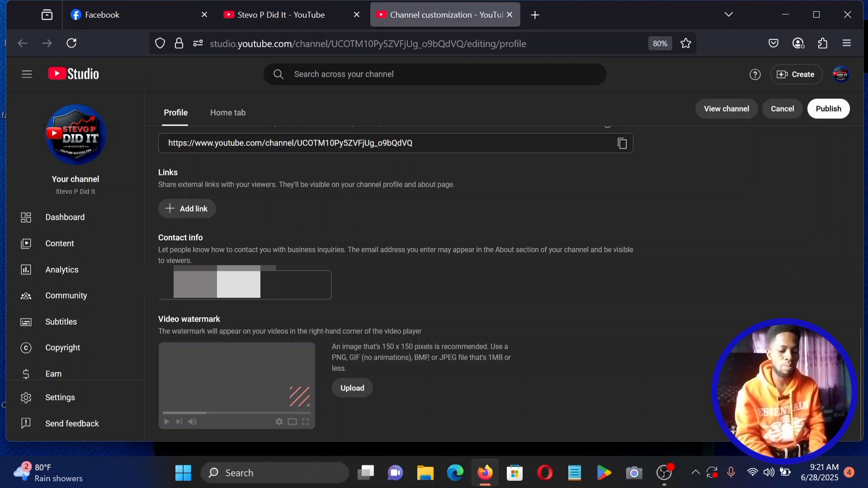
left_click(355, 386)
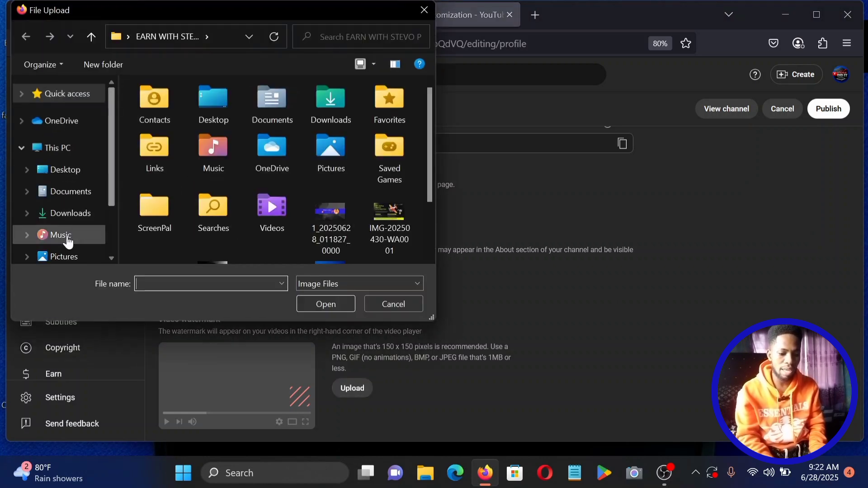
scroll(433, 133, "down", 2)
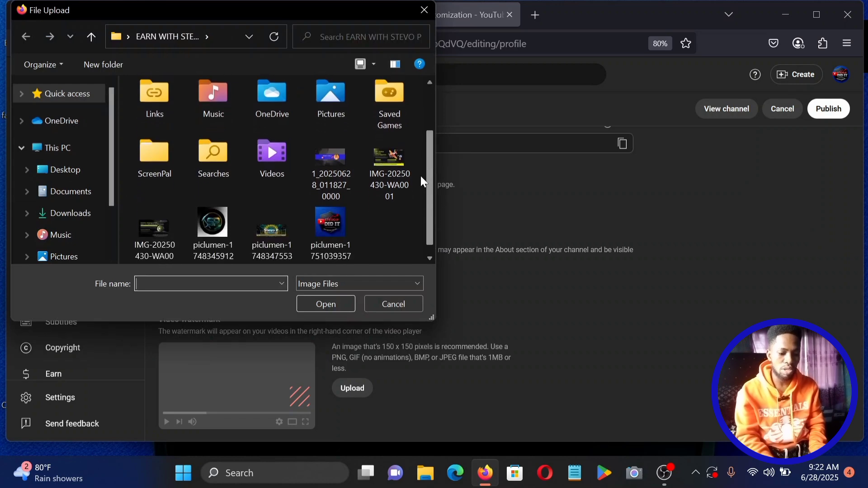
left_click(322, 217)
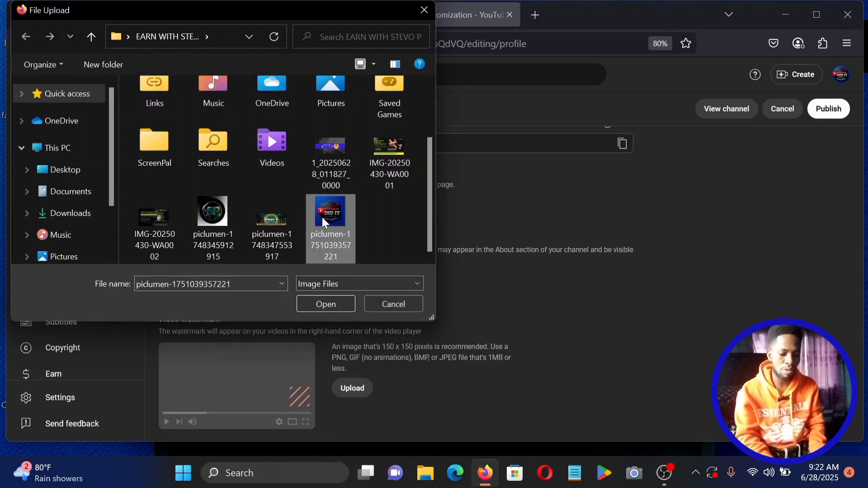
left_click(335, 301)
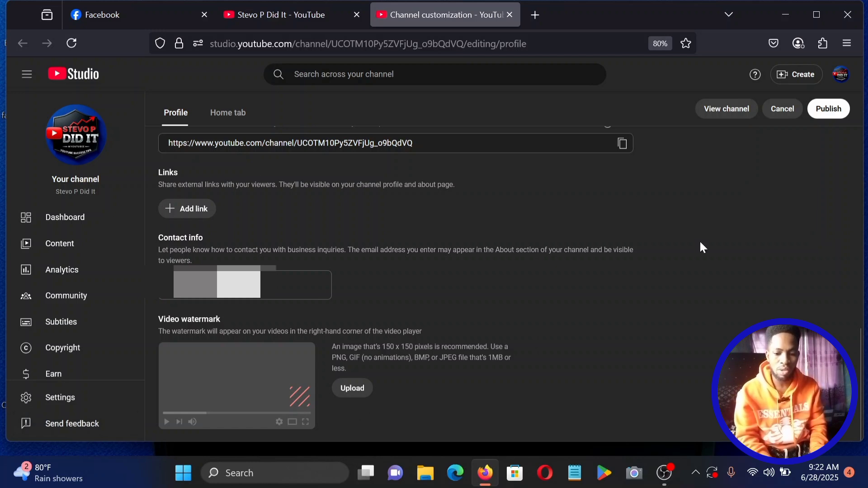
Publish the profile changes and open the public channel page in a new tab.
left_click(829, 111)
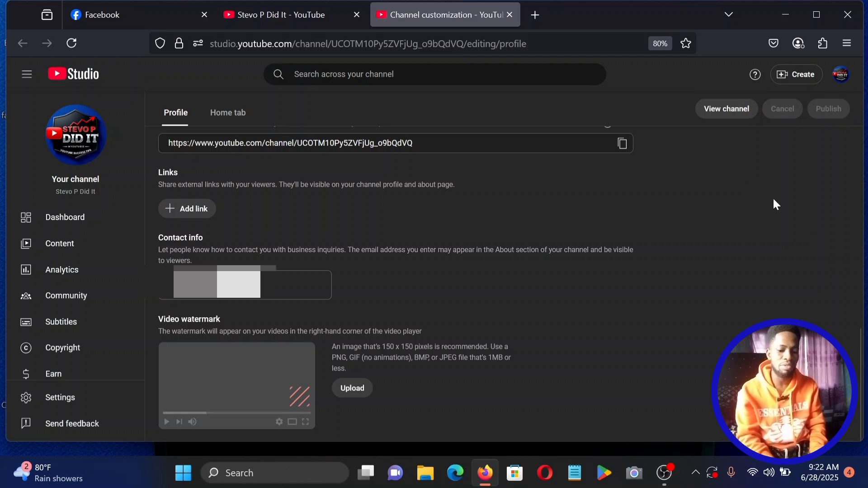
left_click(725, 110)
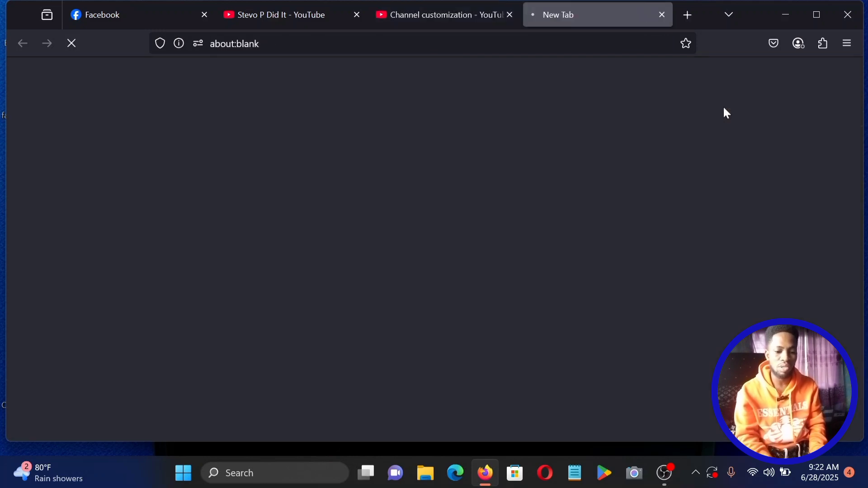